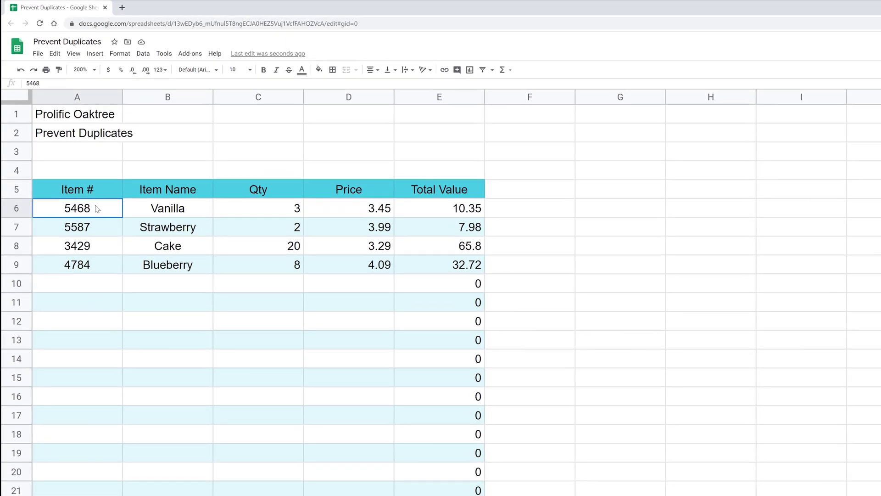
Highlight the existing item records and the item numbers in column A.
left_click_drag(83, 160, 194, 208)
left_click_drag(293, 315, 319, 318)
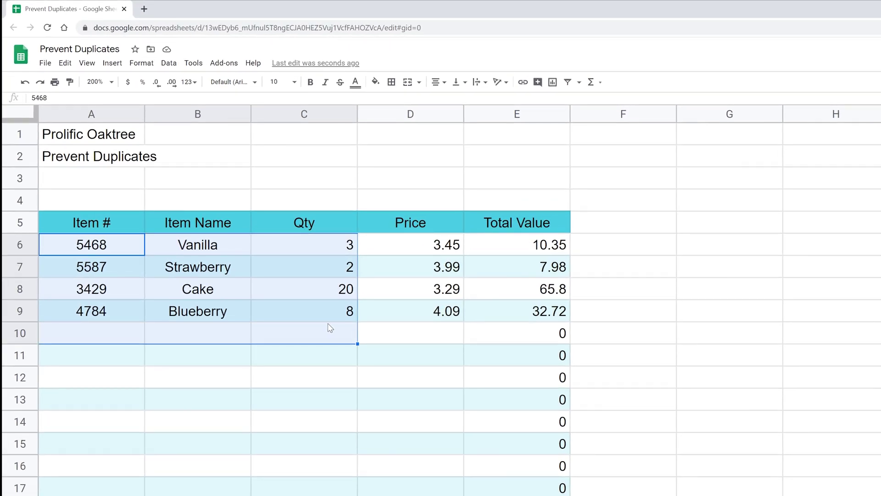
left_click(103, 329)
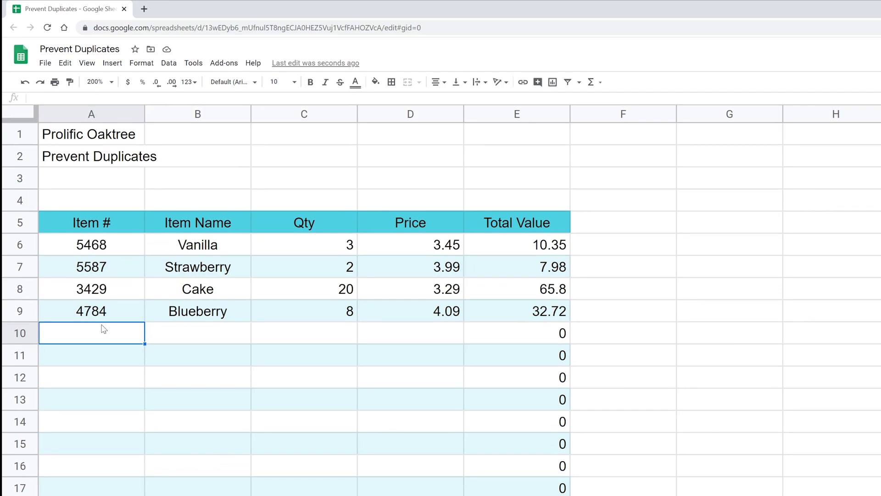
left_click_drag(78, 252, 154, 312)
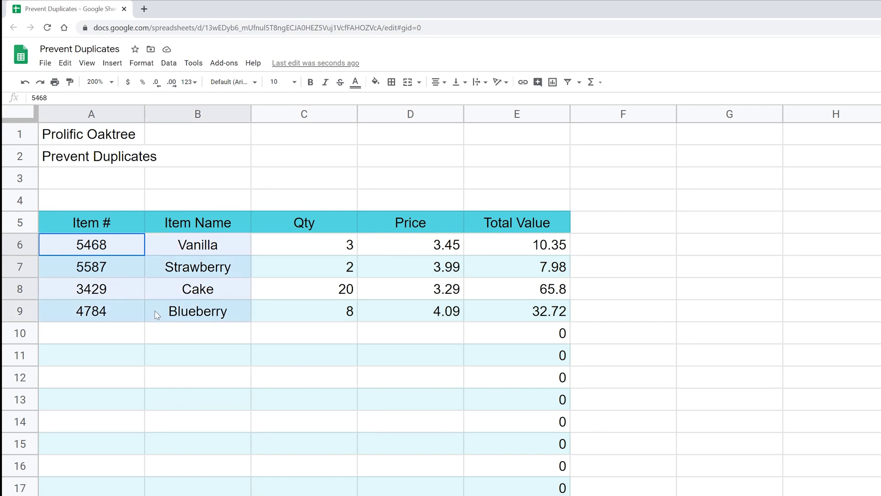
left_click(126, 334)
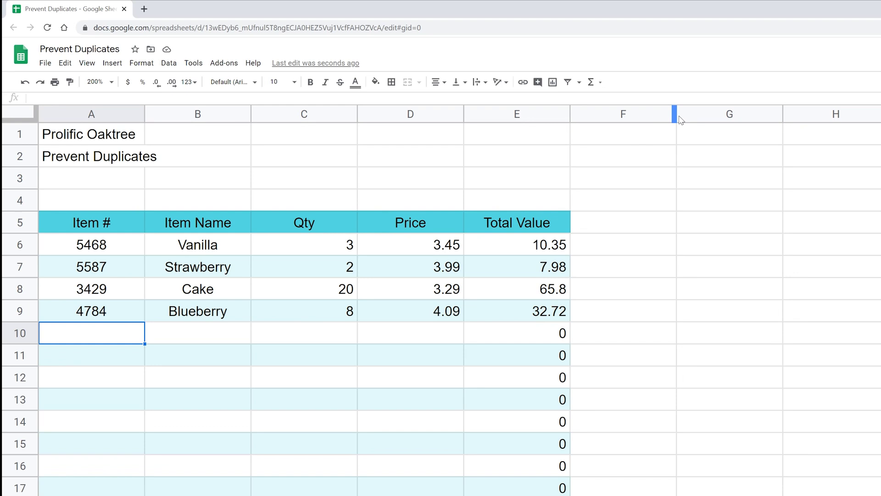
Narrow column F and enter =COUNTIF(A$6:A$25,A6) in G6.
left_click_drag(675, 116, 592, 111)
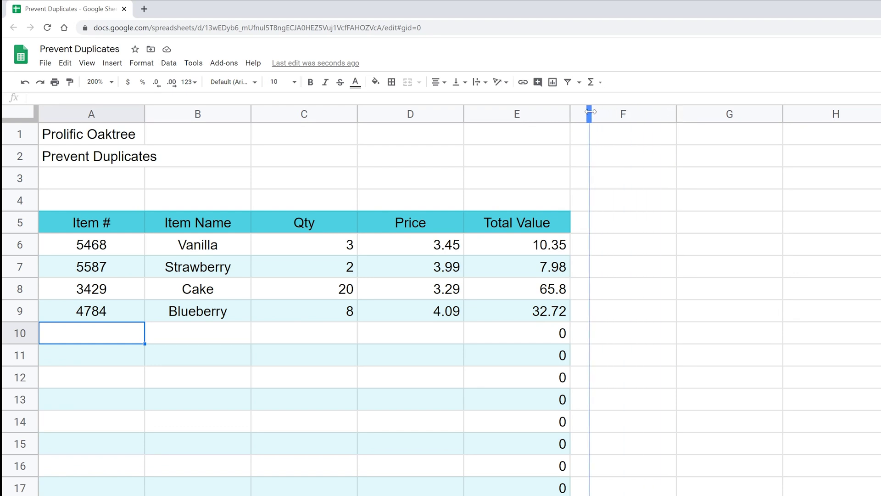
left_click(623, 254)
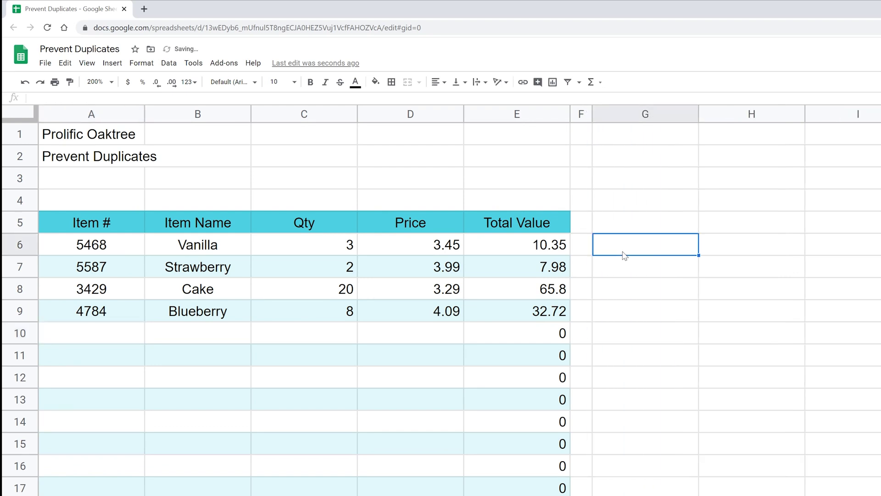
type("=")
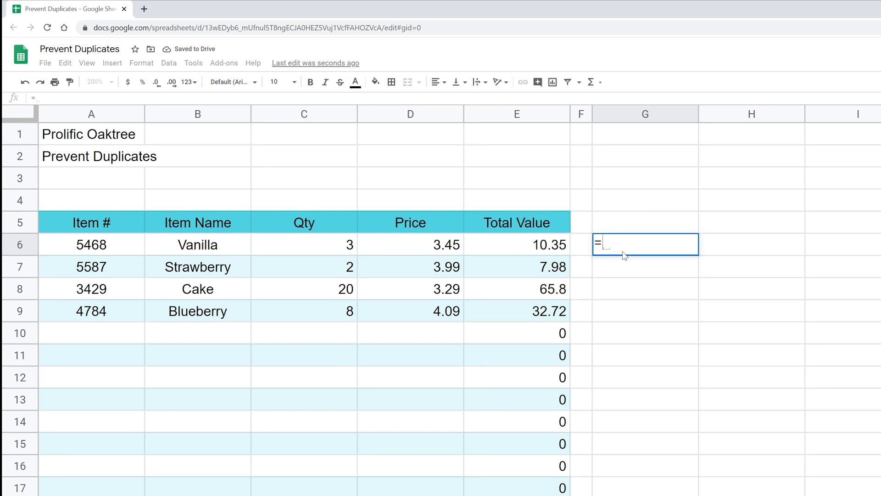
type("COUNTIF")
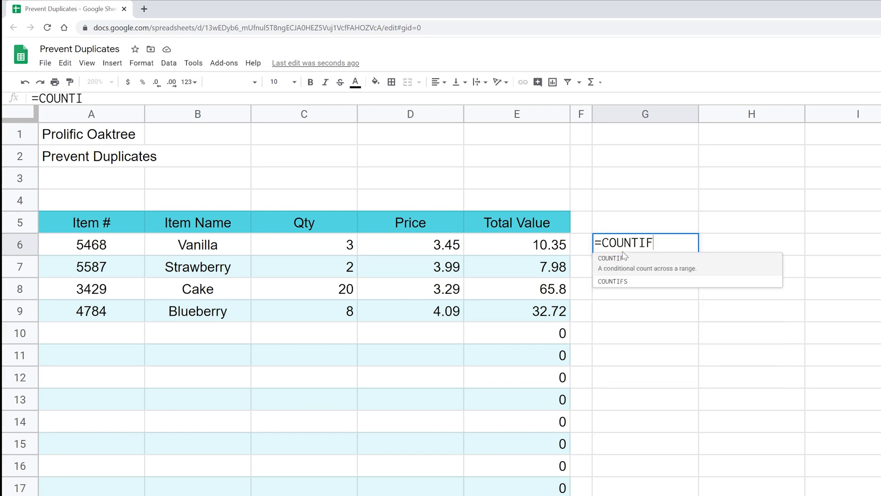
type("(")
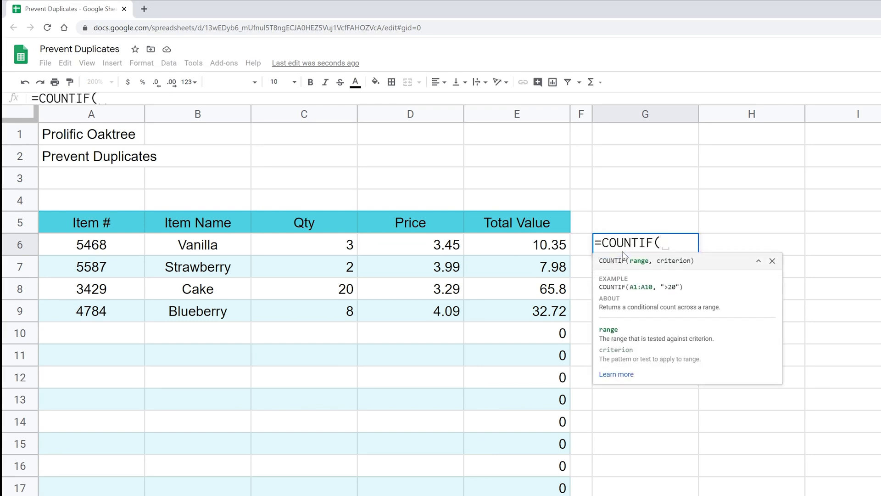
mouse_move(88, 247)
left_mouse_down()
mouse_move(60, 472)
mouse_move(55, 432)
left_mouse_up()
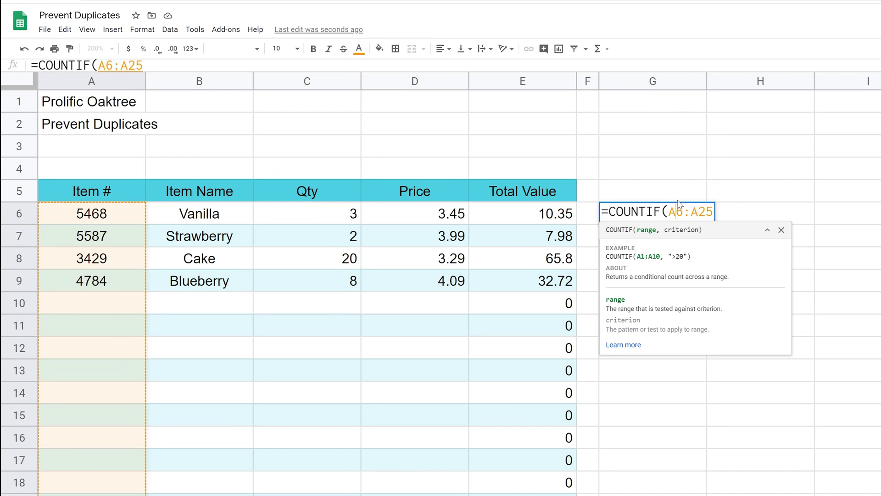
type("$6:A")
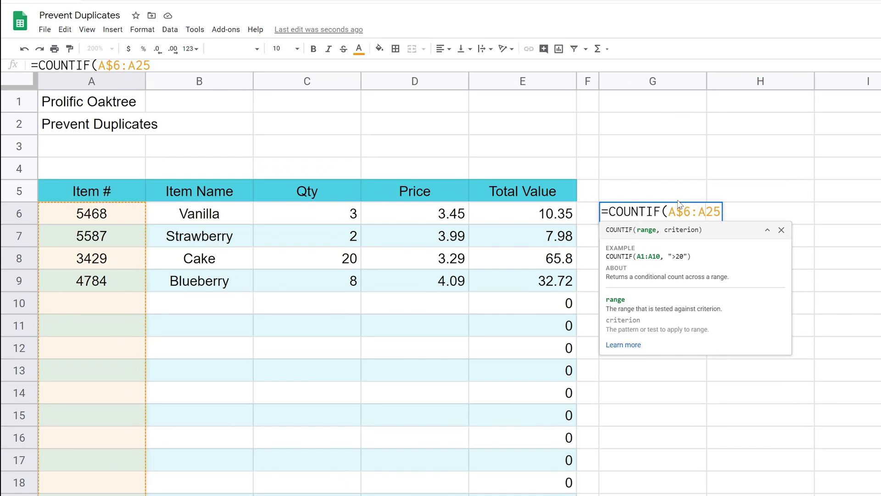
type("$25")
type(",")
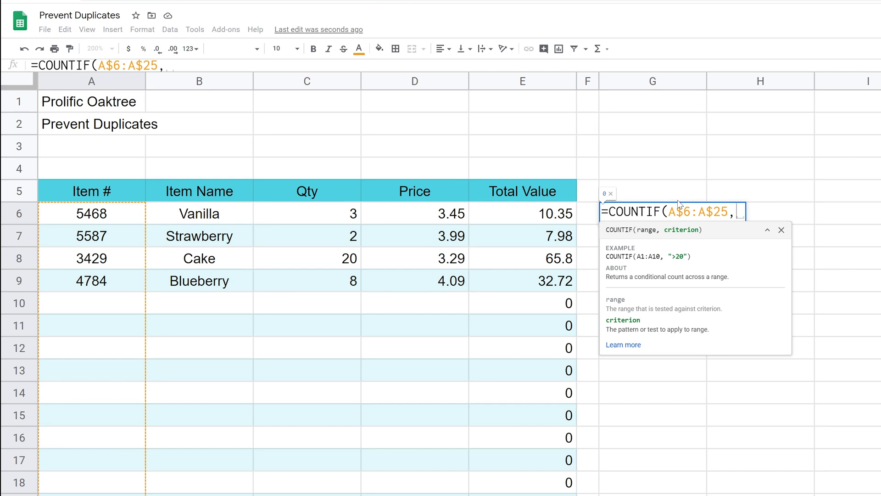
type("A6")
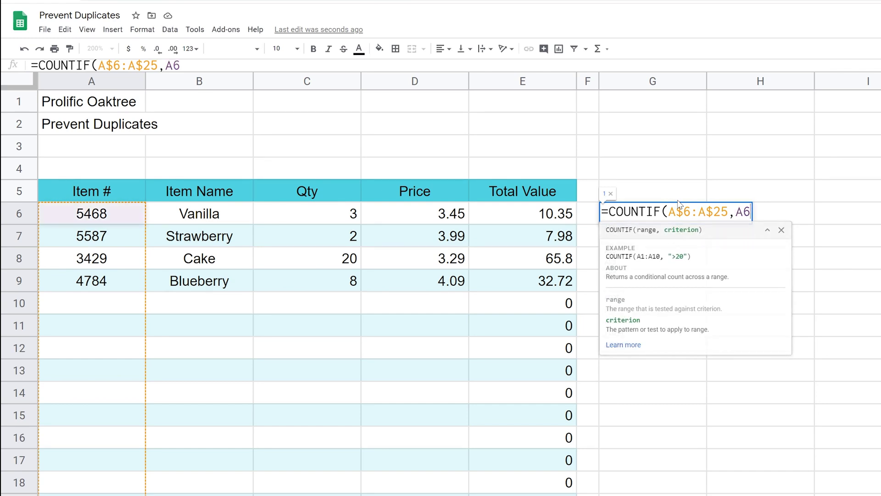
type(")")
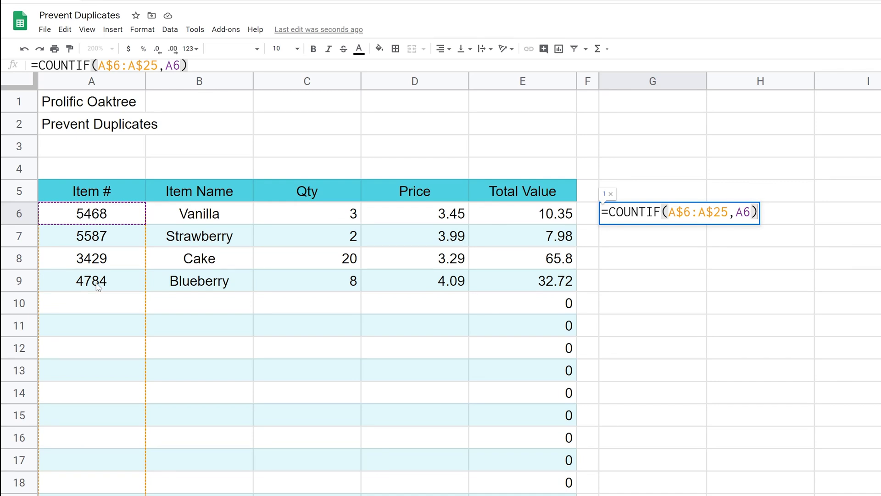
Enter the duplicate item number 5468 in A10, then inspect G6's count of 2.
left_click(120, 303)
type("5")
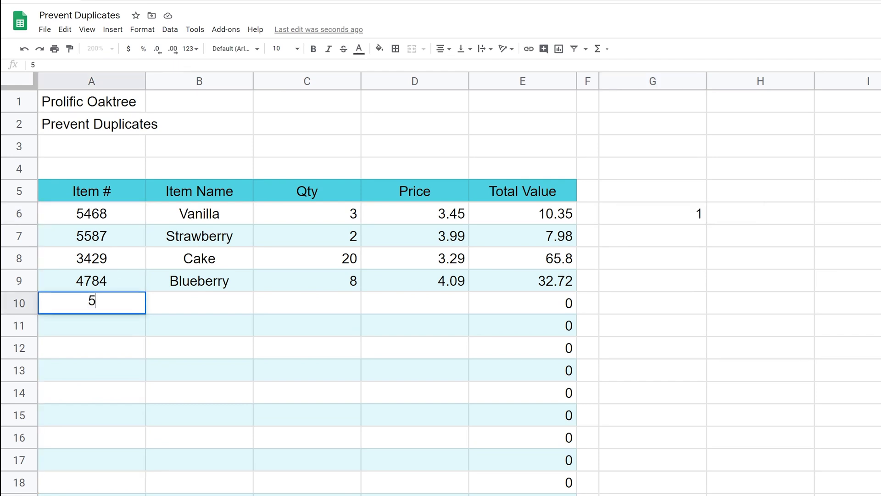
type("468")
key("Return")
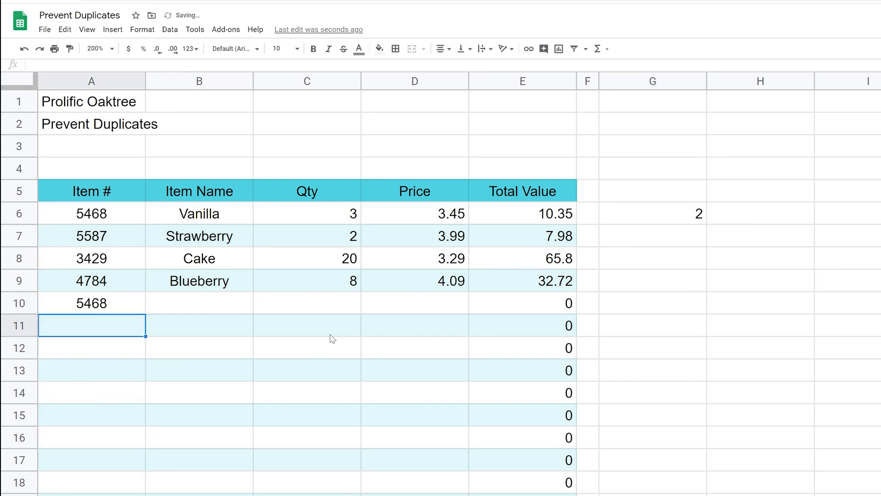
left_click(675, 214)
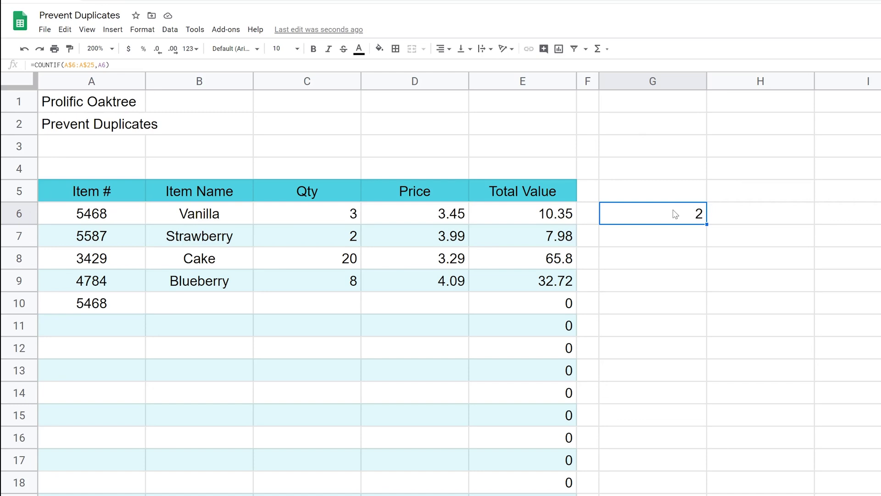
Copy the =COUNTIF(A$6:A$25,A6) formula text from G6, then delete it from the cell.
double_click(675, 215)
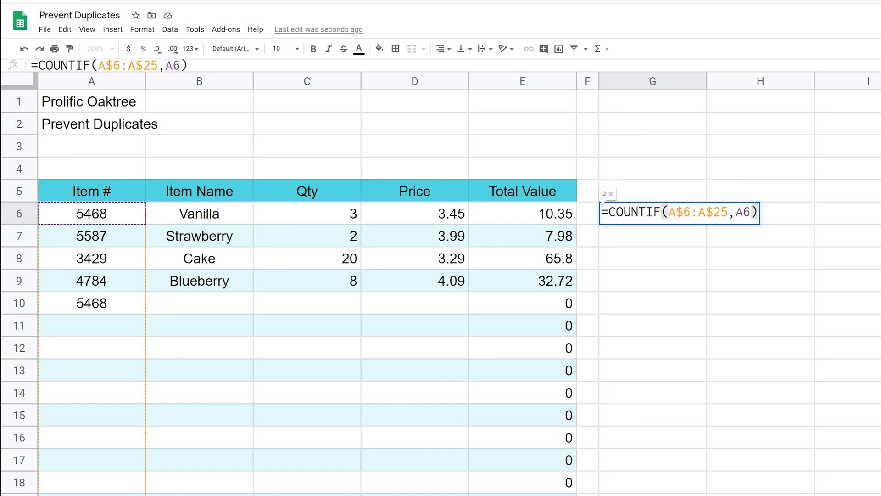
left_click_drag(601, 212, 759, 212)
key("ctrl+c")
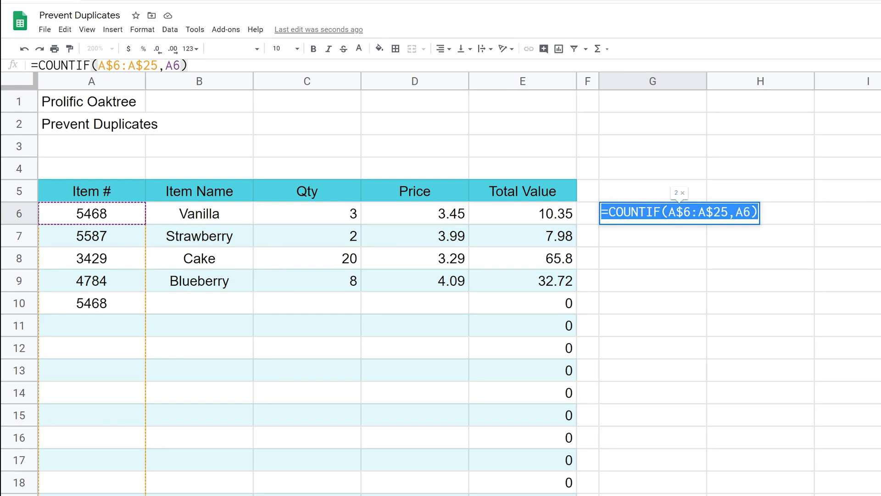
key("Escape")
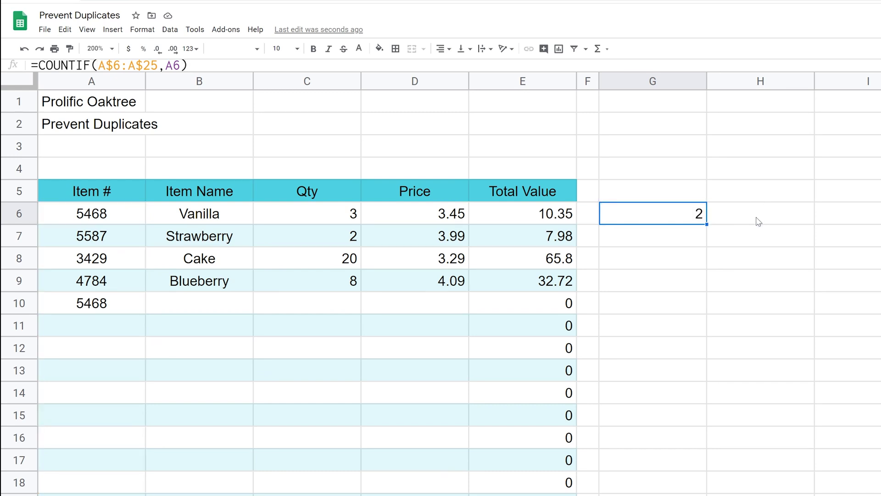
key("Delete")
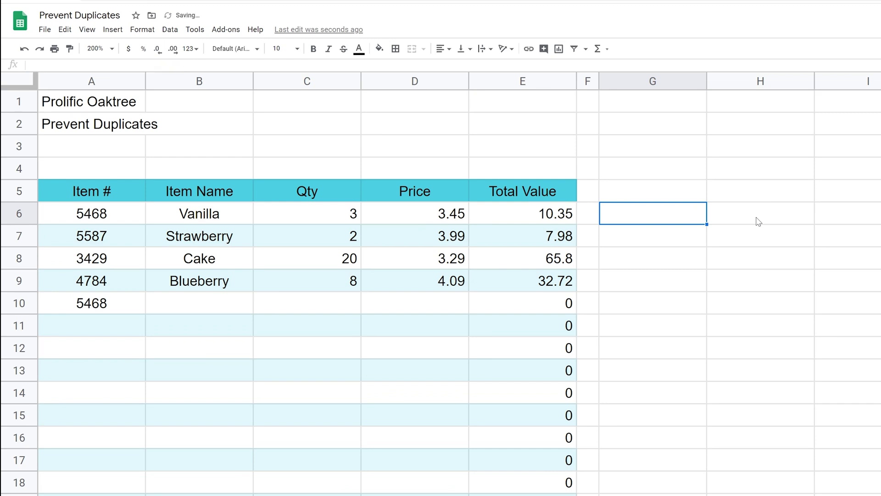
left_click(55, 218)
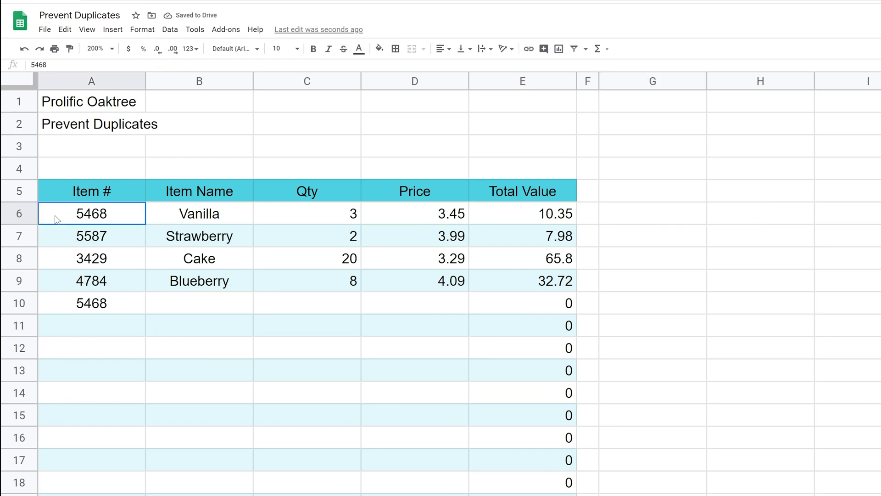
Open Data validation for the Item # range A6:A25.
left_click_drag(56, 219, 70, 493)
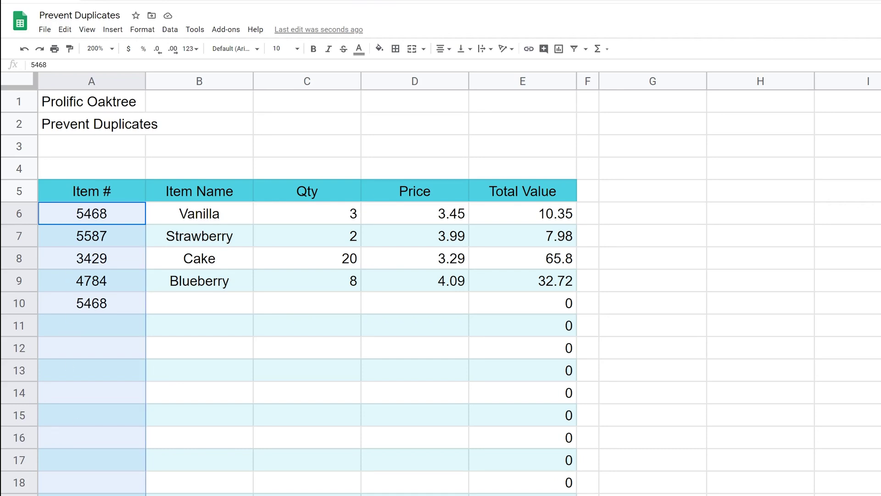
left_click(192, 29)
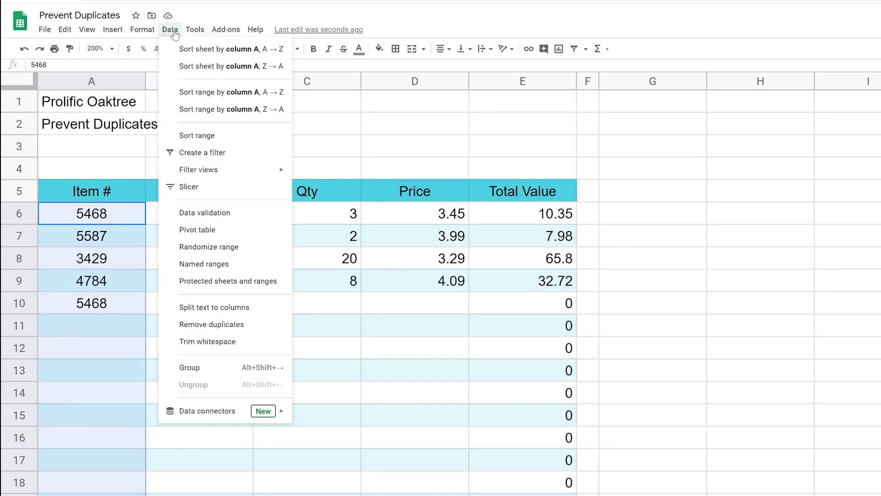
left_click(218, 213)
left_click_drag(615, 295, 446, 301)
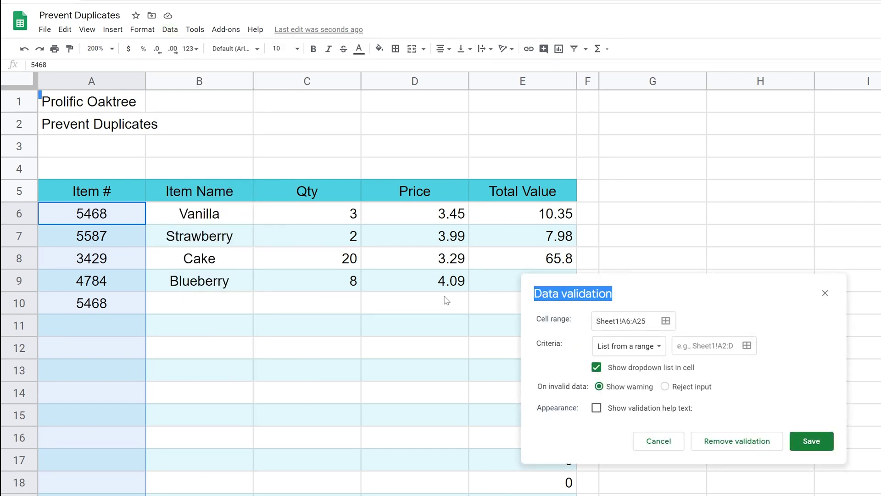
left_click(606, 296)
left_click_drag(662, 292, 572, 317)
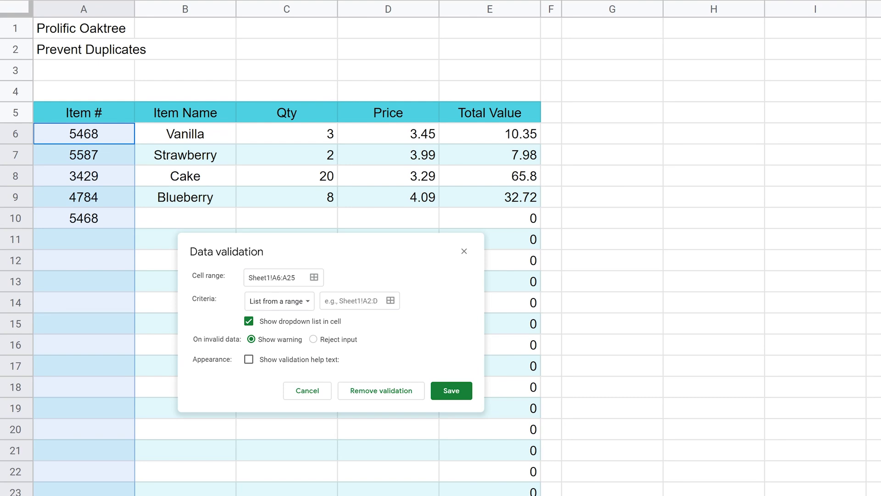
Set the validation criteria to 'Custom formula is'.
left_click(288, 304)
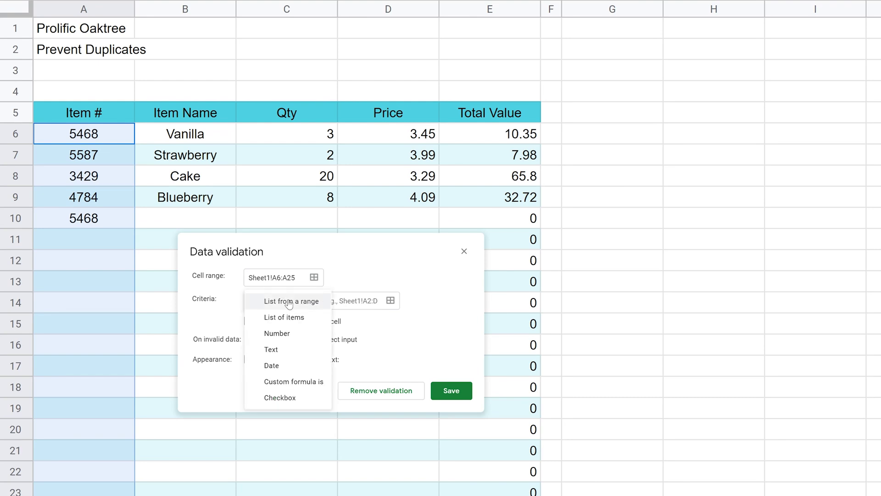
left_click(289, 382)
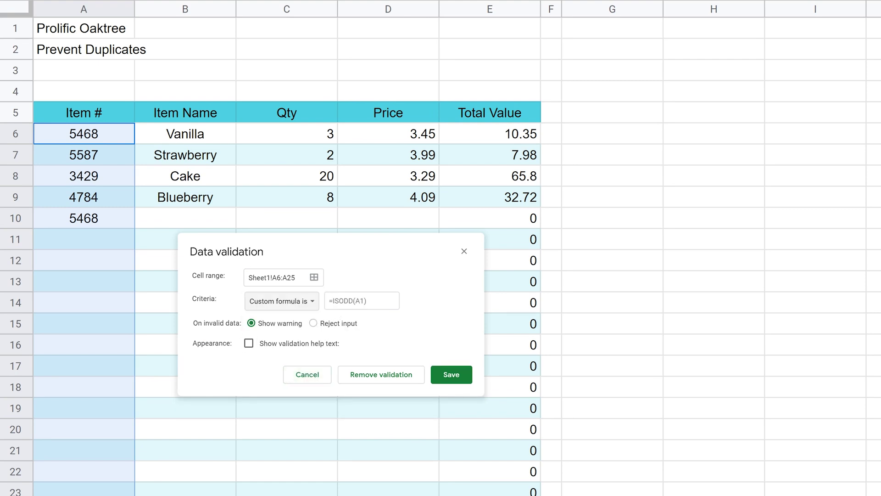
left_click(344, 300)
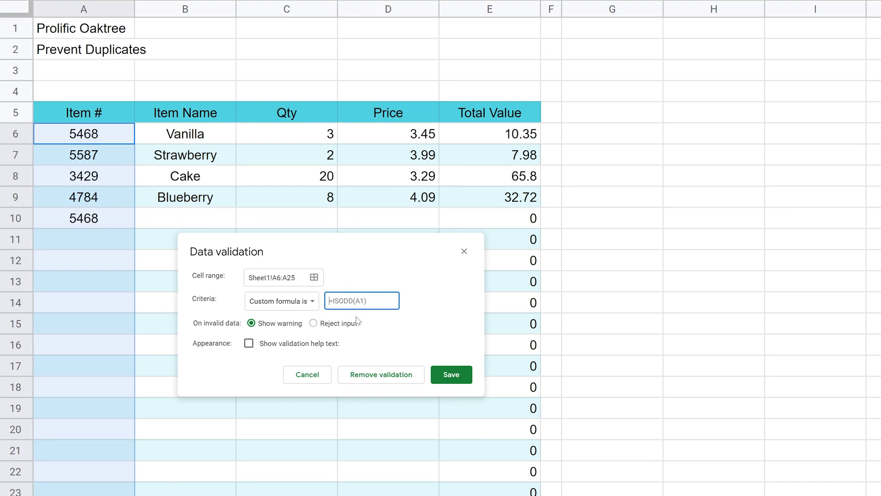
Paste =COUNTIF(A$6:A$25,A6) into the custom formula box and move to its end for <2.
key("ctrl+v")
key("Home")
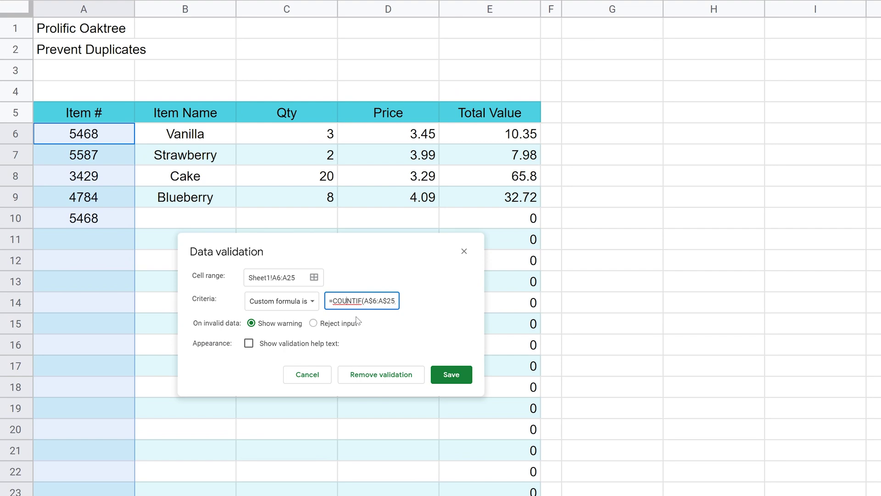
key("Right")
key("Right")
key("Right")
key("Right")
key("Right")
key("Right")
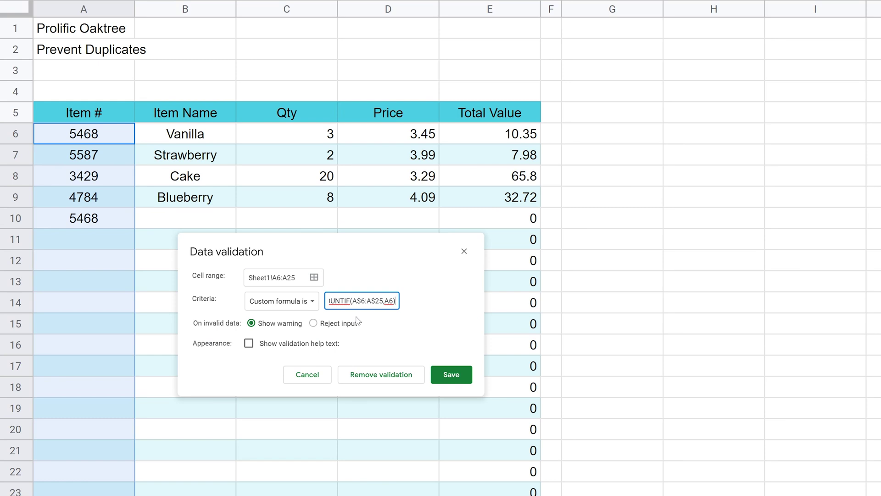
type("<")
type("2")
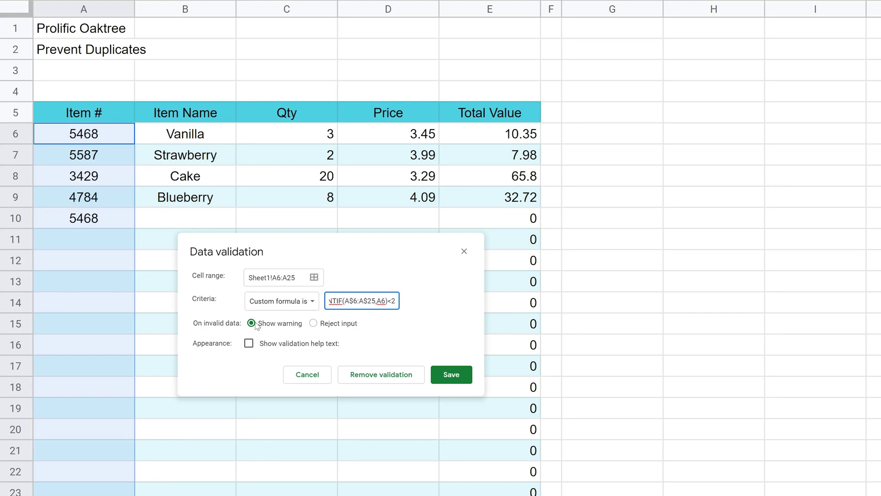
Reject invalid input, set help text to 'That's a duplicate!', and save the rule.
left_click(313, 323)
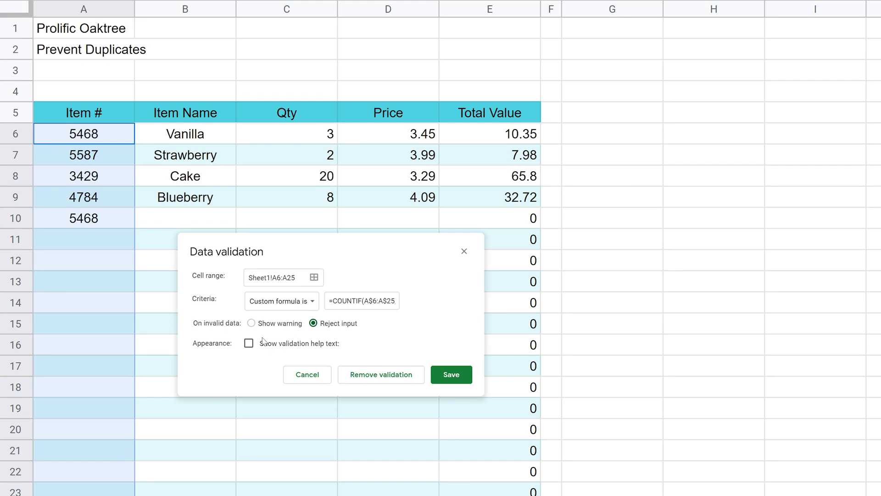
left_click(249, 344)
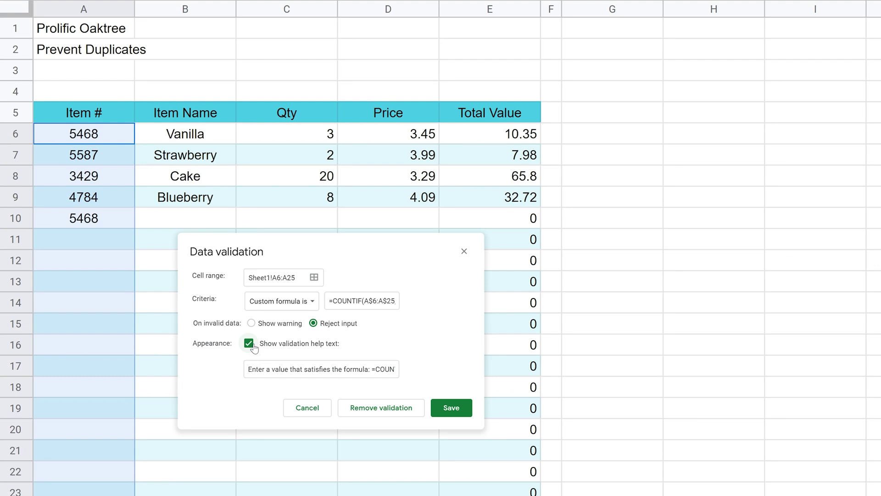
double_click(280, 370)
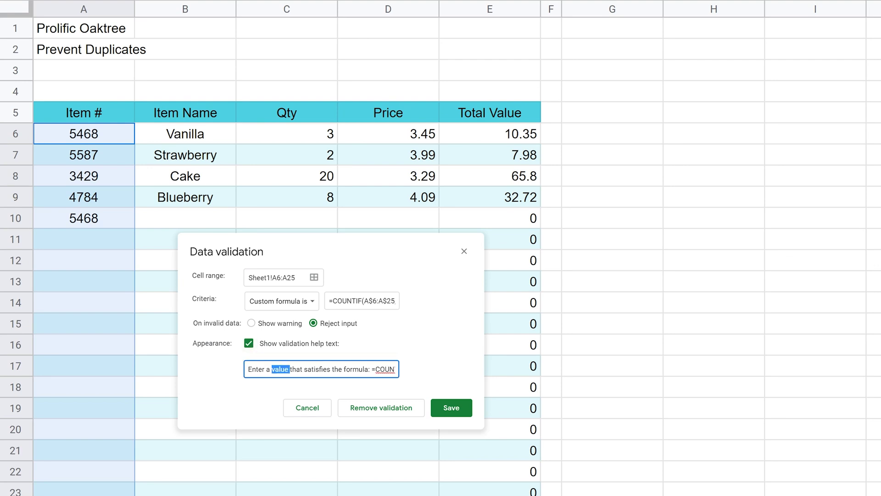
left_click_drag(247, 369, 413, 374)
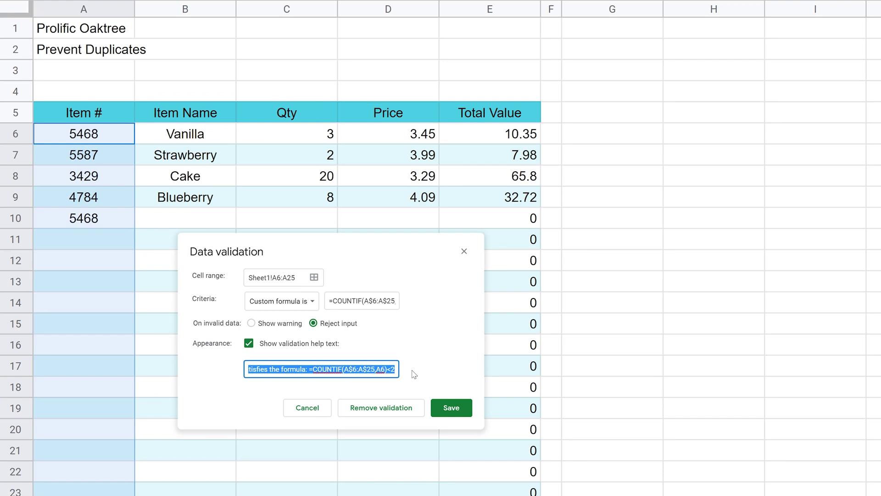
type("That'")
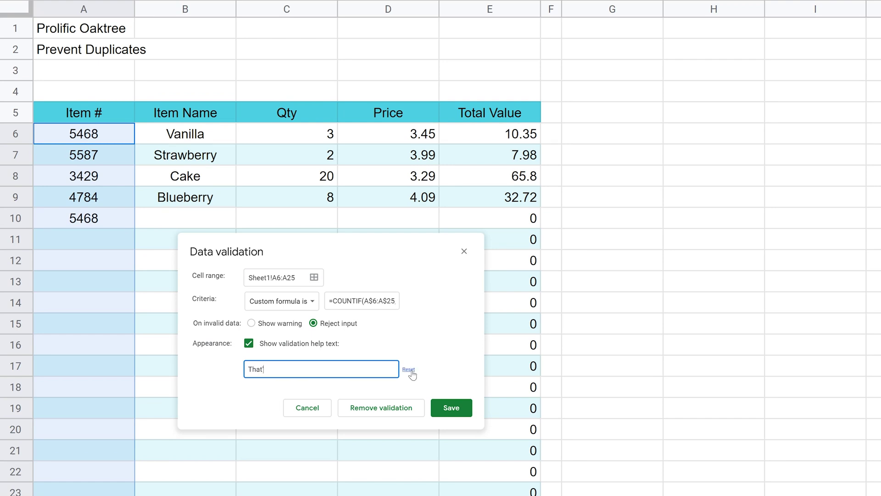
type("s a duplicate!")
left_click(444, 409)
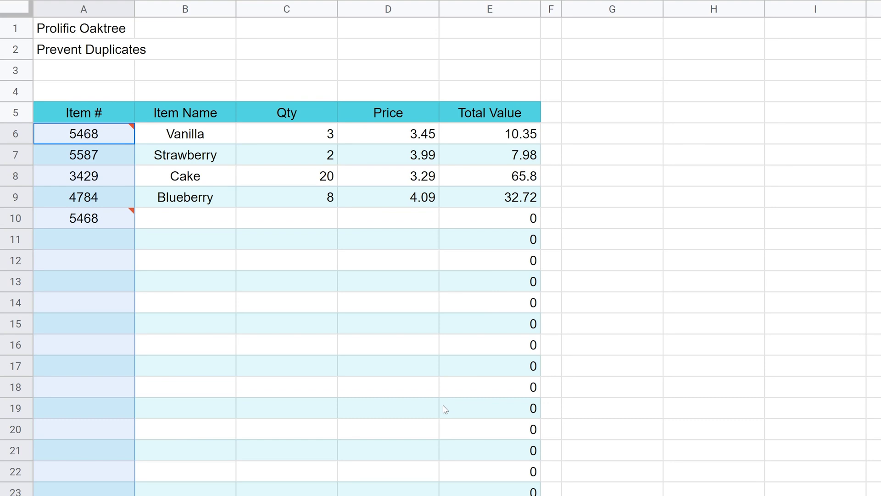
mouse_move(112, 132)
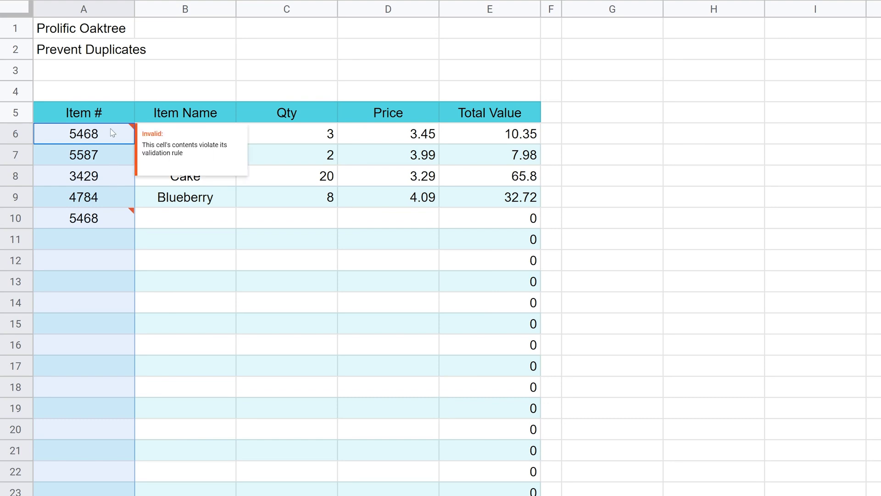
Delete the duplicate 5468 from cell A10.
left_click(108, 220)
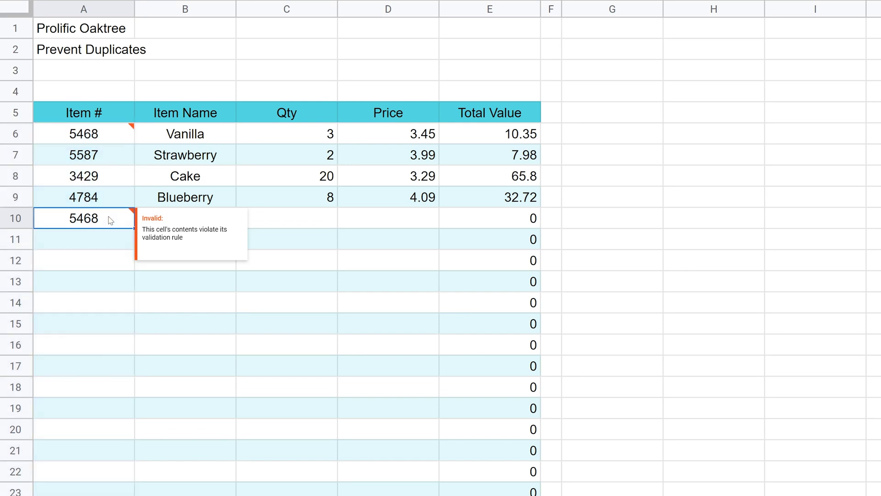
key("Delete")
key("Return")
left_click(108, 220)
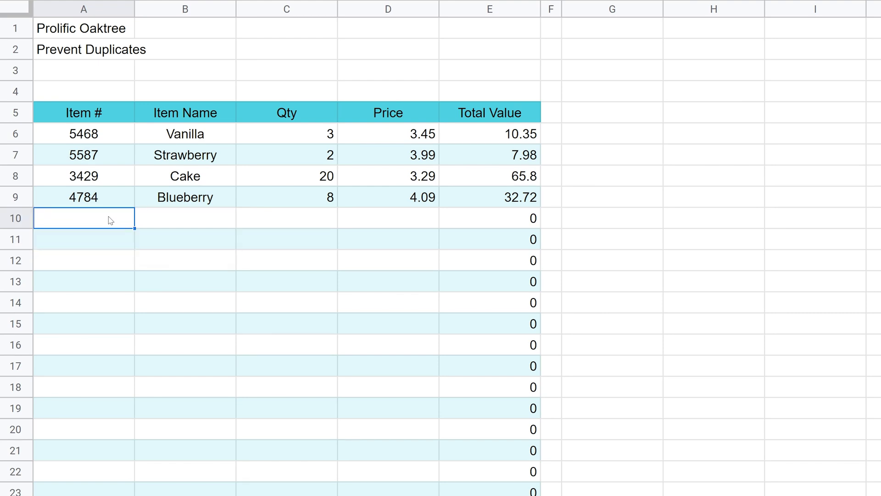
type("4")
type("784")
Enter 4784 in A10 and dismiss the 'That's a duplicate!' rejection message.
key("Return")
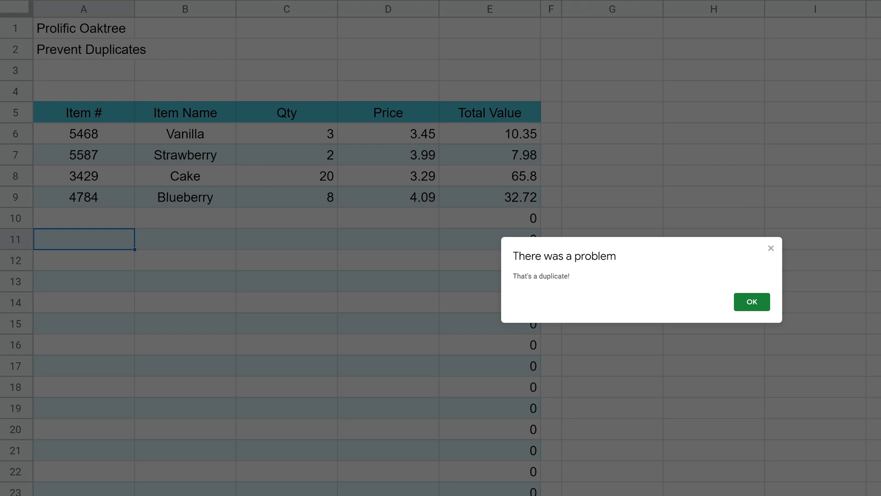
left_click_drag(510, 278, 631, 284)
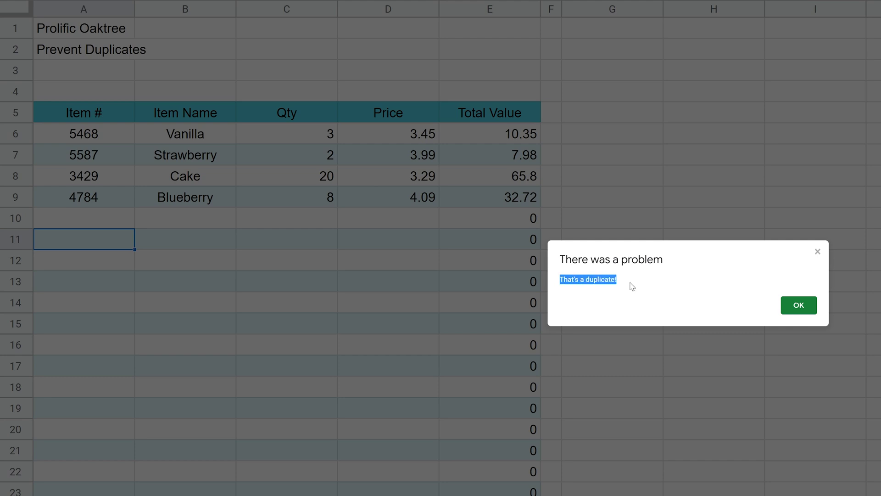
left_click(799, 307)
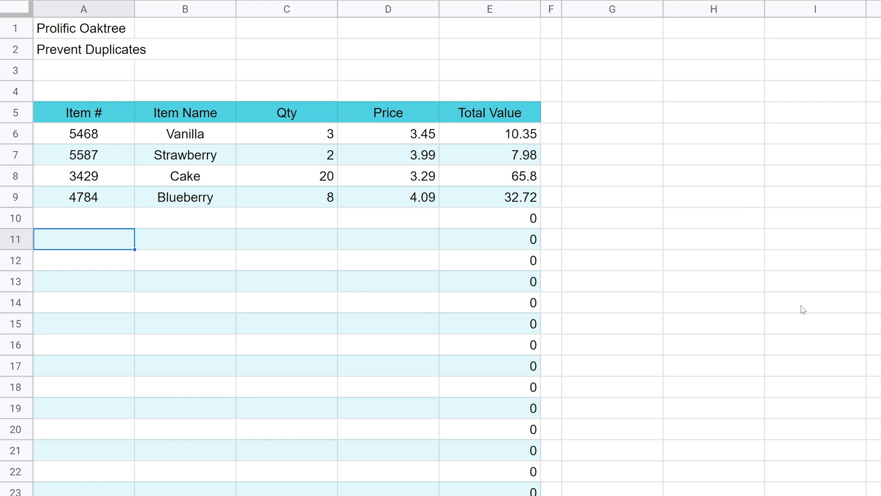
Pick Strawberry from the item-name dropdown in the cell beside the table.
key("Up")
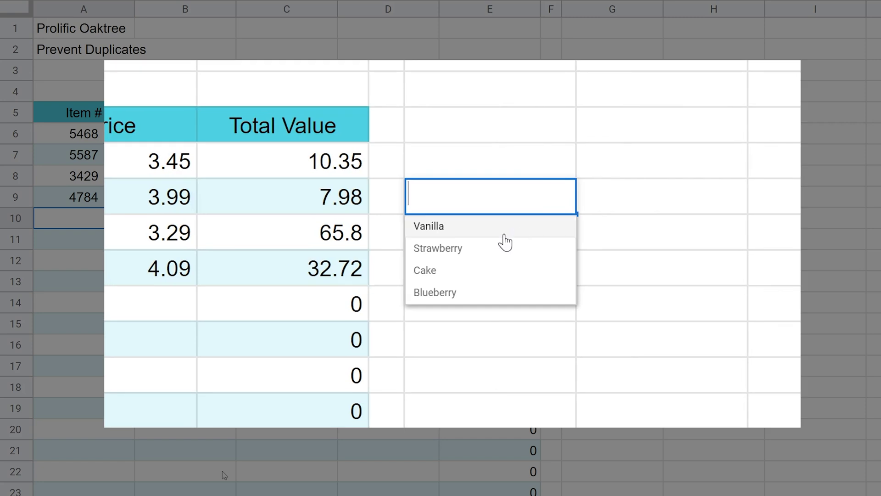
left_click(485, 250)
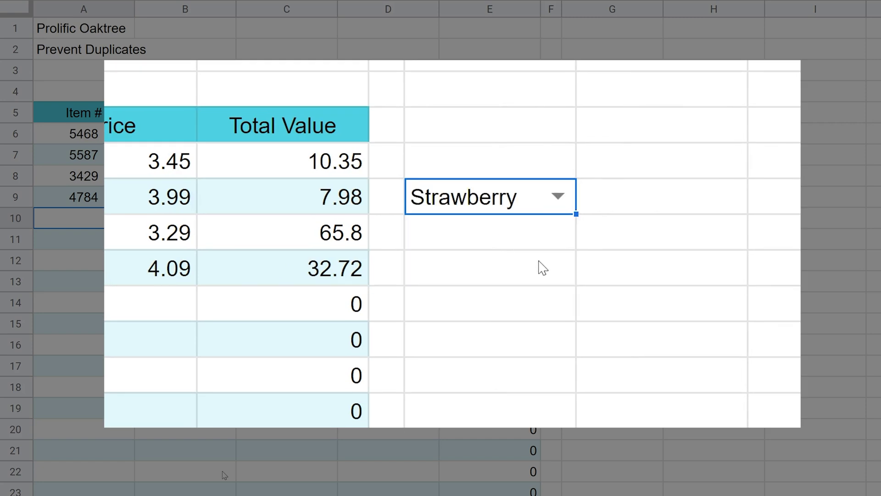